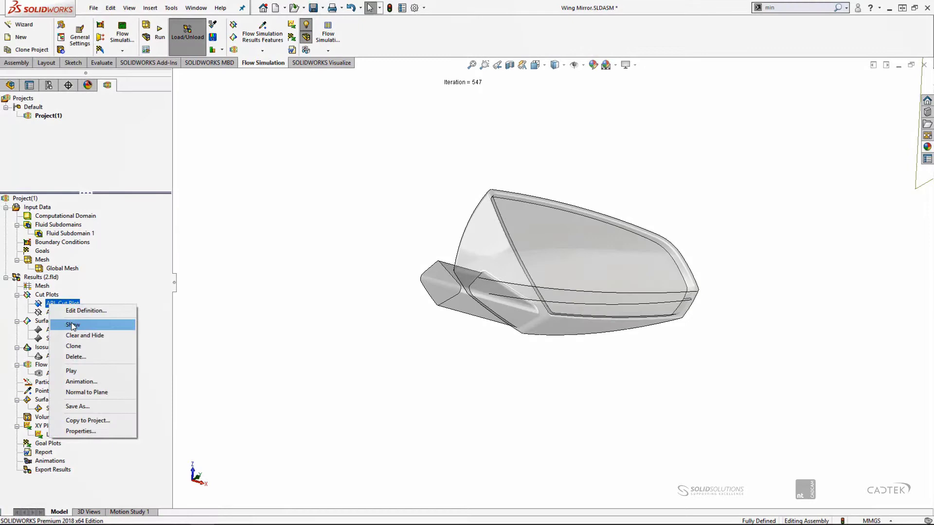
- Show the APL Cut Plot face-on and zoomed to fit, raise its legend, and list its plottable parameters
left_click(72, 325)
key("ctrl+8")
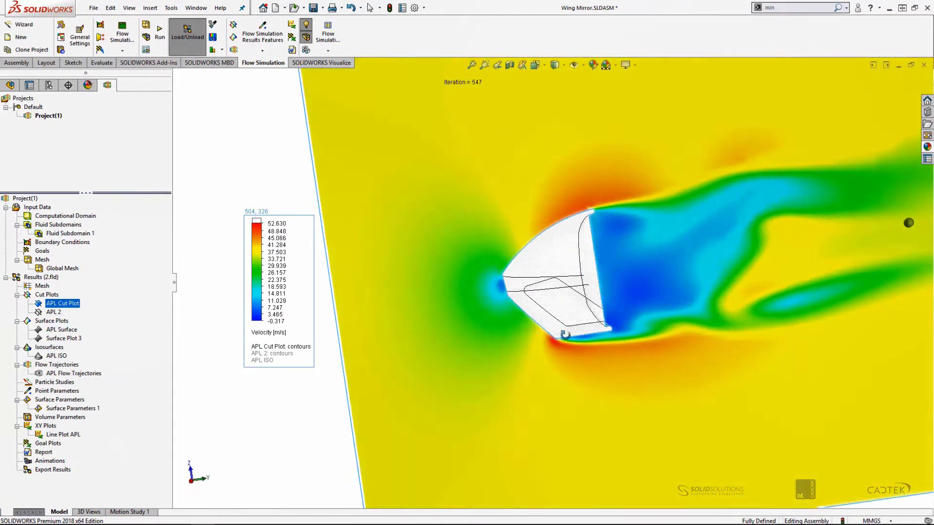
key("f")
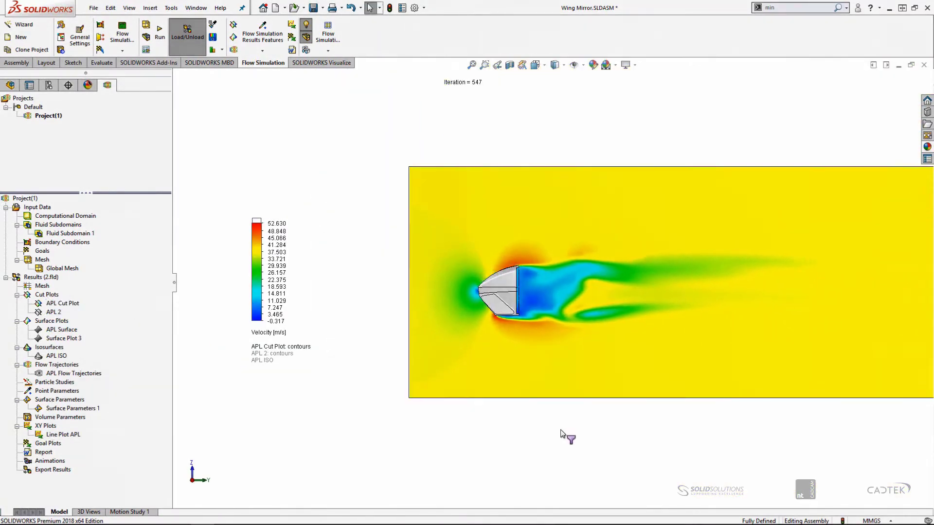
left_click_drag(281, 280, 311, 214)
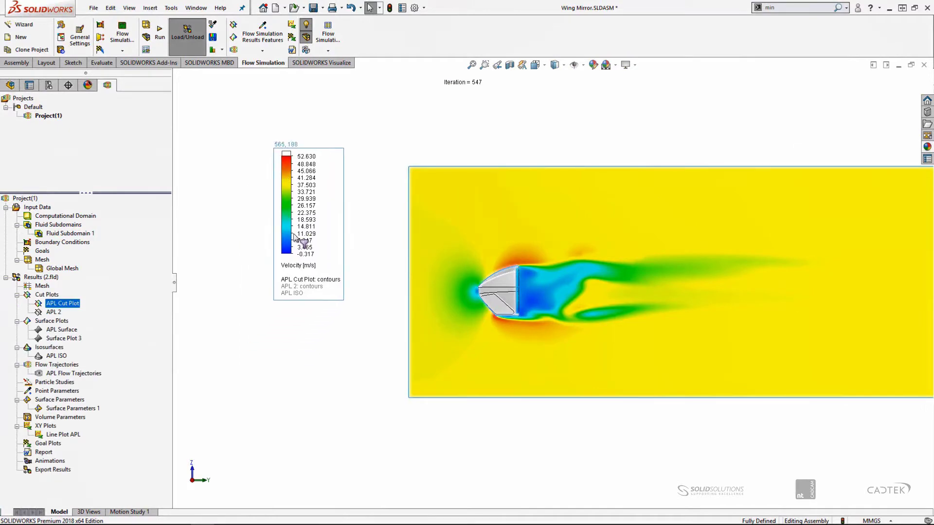
left_click(299, 266)
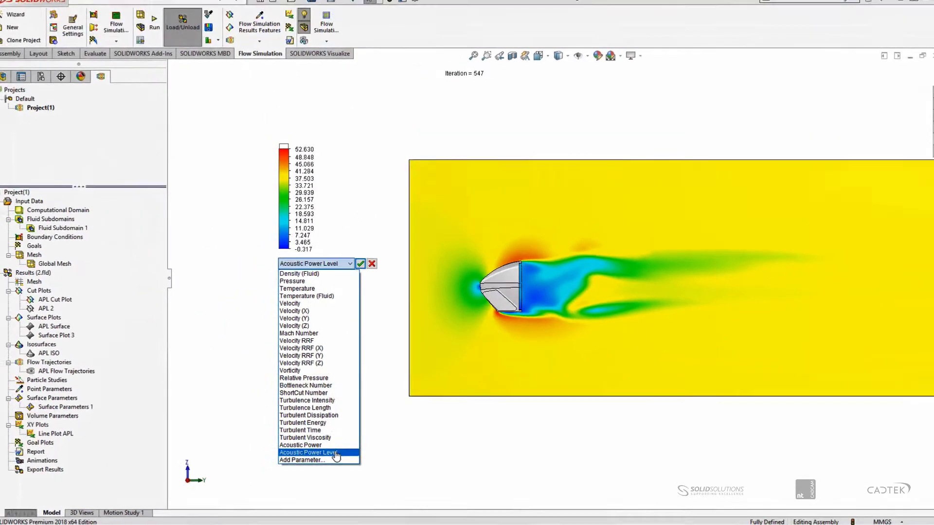
- Plot Acoustic Power Level on the APL Cut Plot with a 10 dB scale minimum, viewed in 3D
left_click(294, 439)
left_click(335, 112)
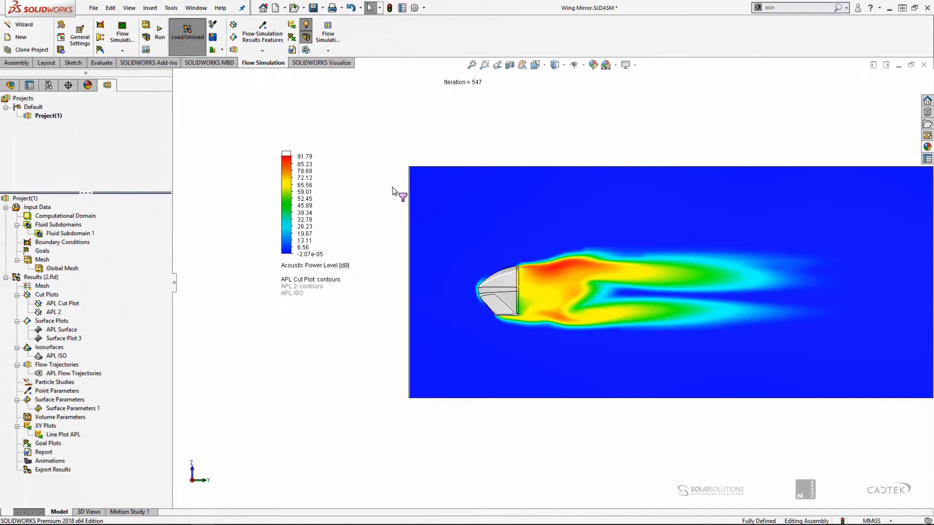
left_click(309, 254)
type("10")
key("Return")
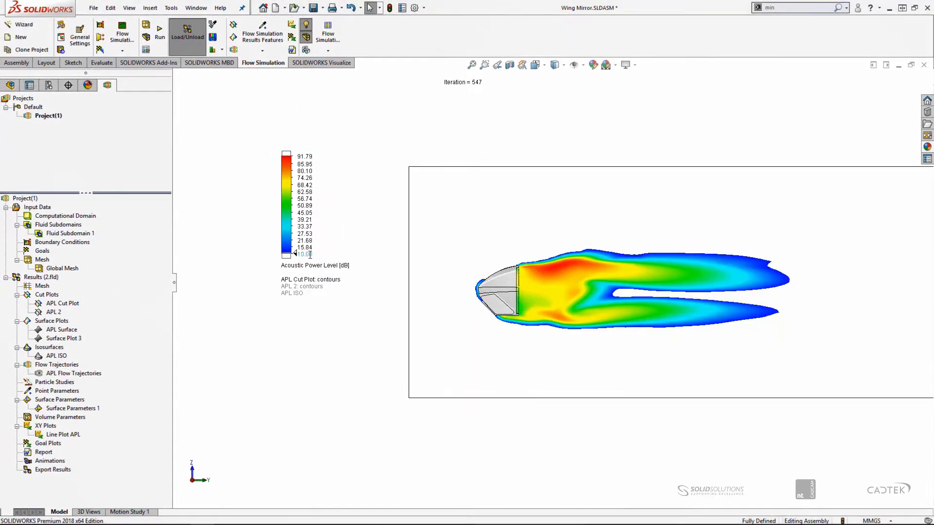
left_click(212, 25)
middle_click_drag(327, 358, 281, 385)
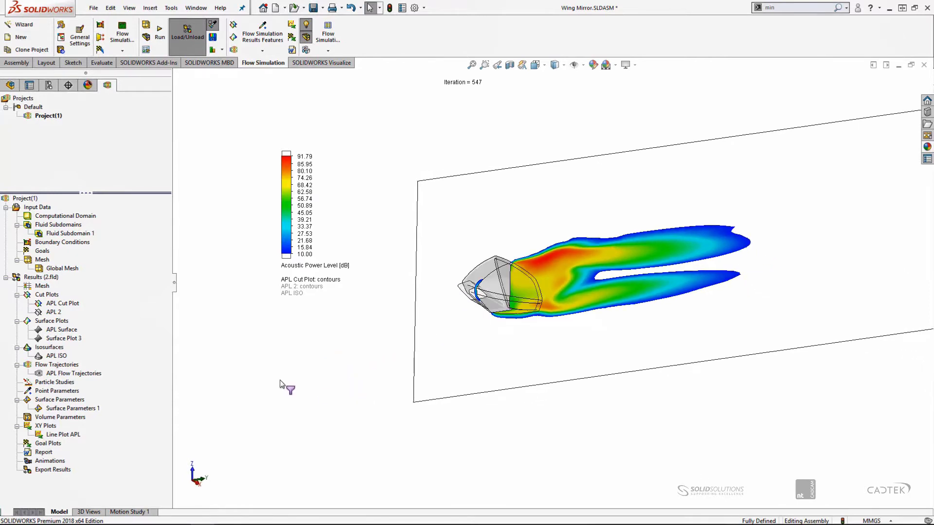
- Hide the APL Cut Plot and show Surface Plot 3, orbiting and zooming onto the mirror
right_click(60, 304)
left_click(82, 323)
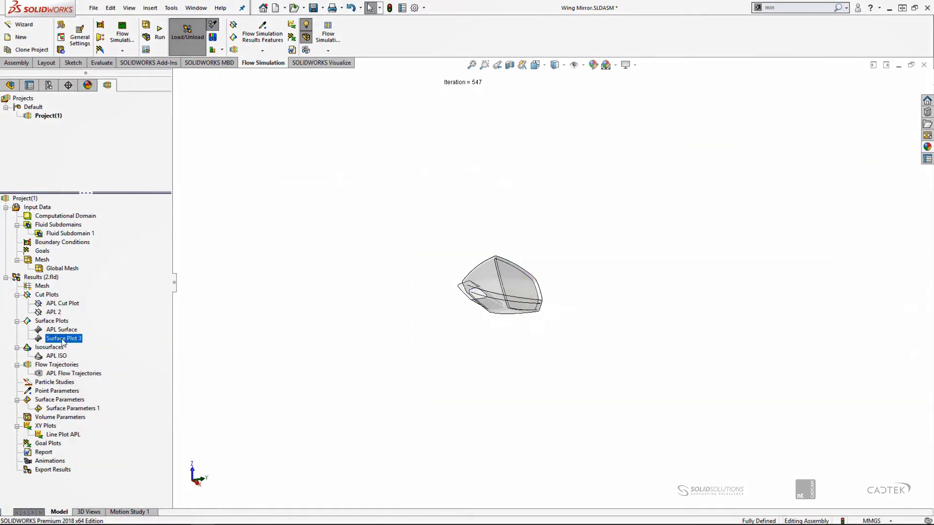
right_click(63, 338)
left_click(81, 359)
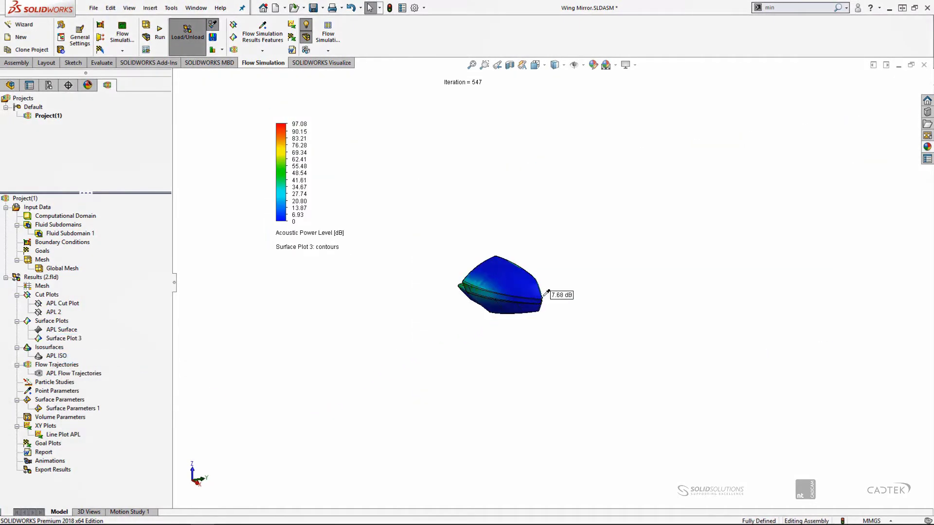
middle_click_drag(559, 294, 477, 311)
scroll(541, 304, "down", 5)
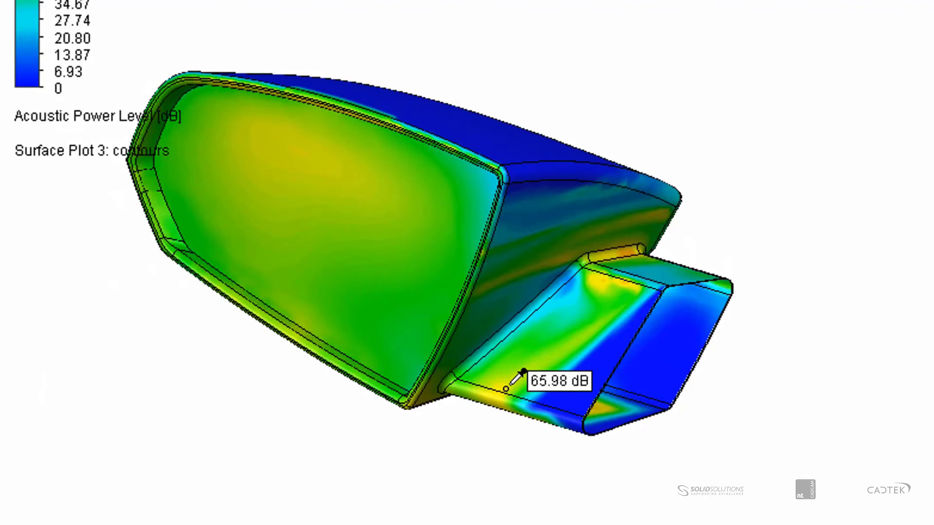
- Replace Surface Plot 3 with the APL ISO isosurfaces and orbit around them
middle_click_drag(354, 359, 451, 349, "ctrl")
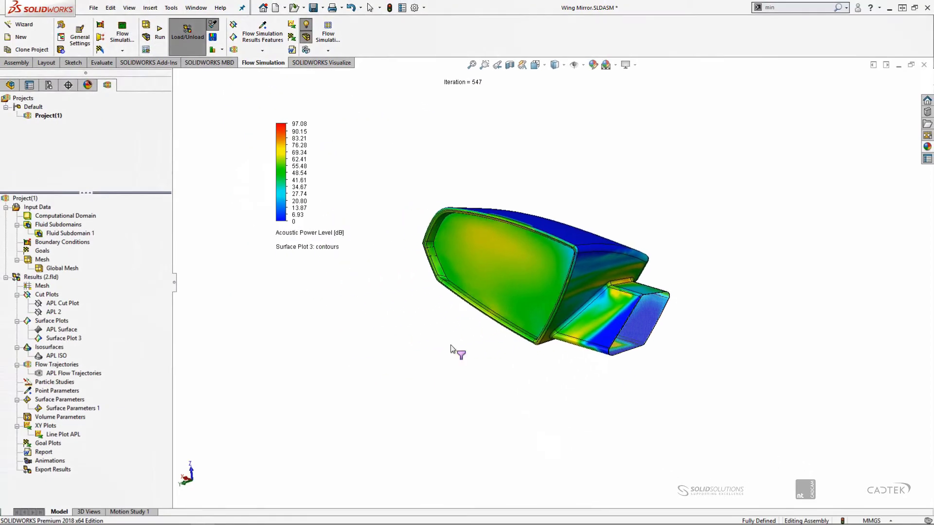
right_click(72, 340)
left_click(84, 360)
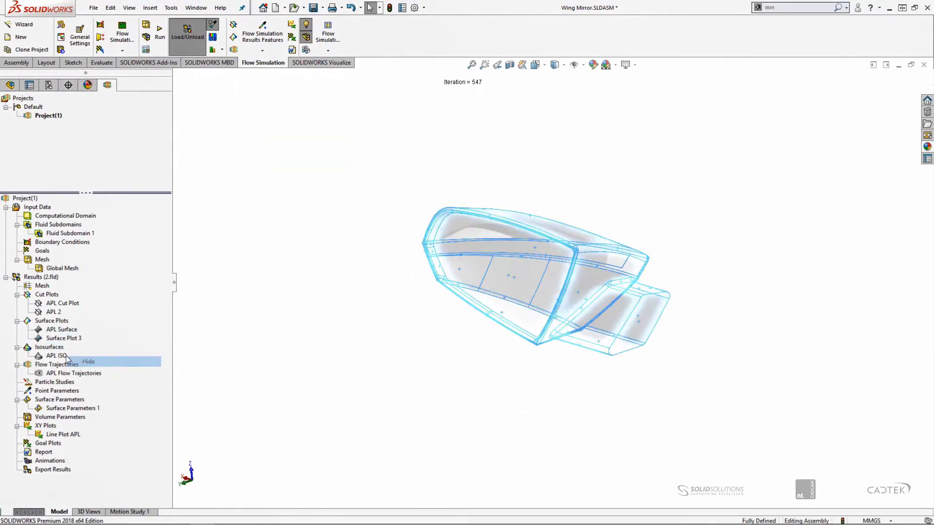
right_click(59, 355)
left_click(81, 373)
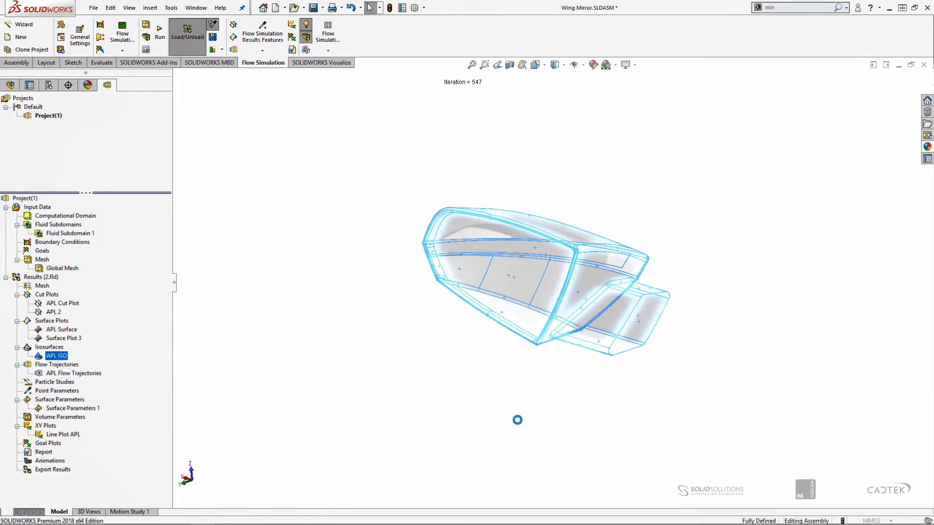
middle_click_drag(523, 427, 673, 462)
- Hide APL ISO, show APL Flow Trajectories, and play them as animated particles
right_click(57, 359)
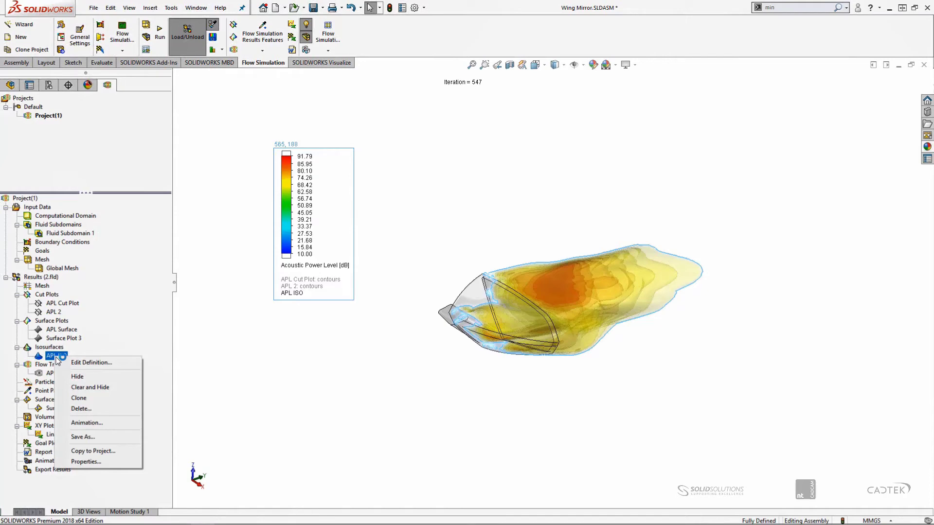
left_click(76, 377)
right_click(73, 374)
left_click(92, 394)
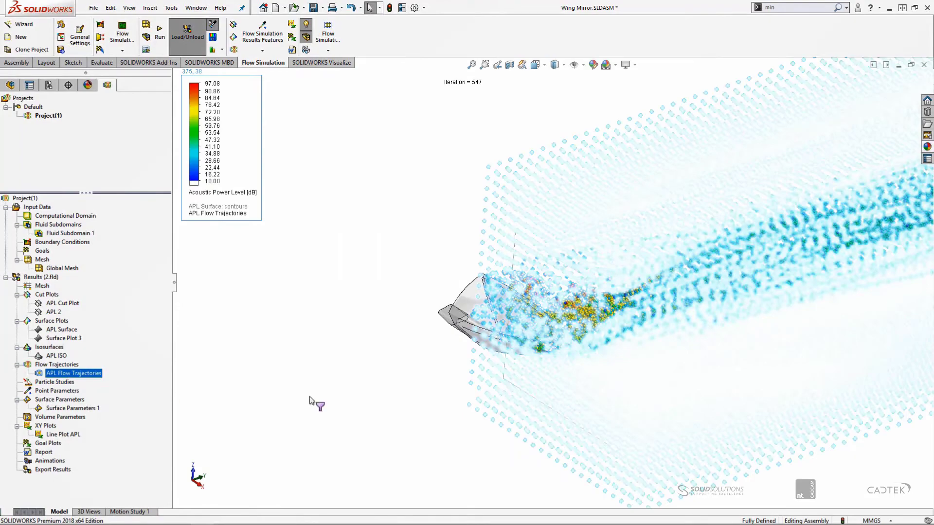
right_click(74, 373)
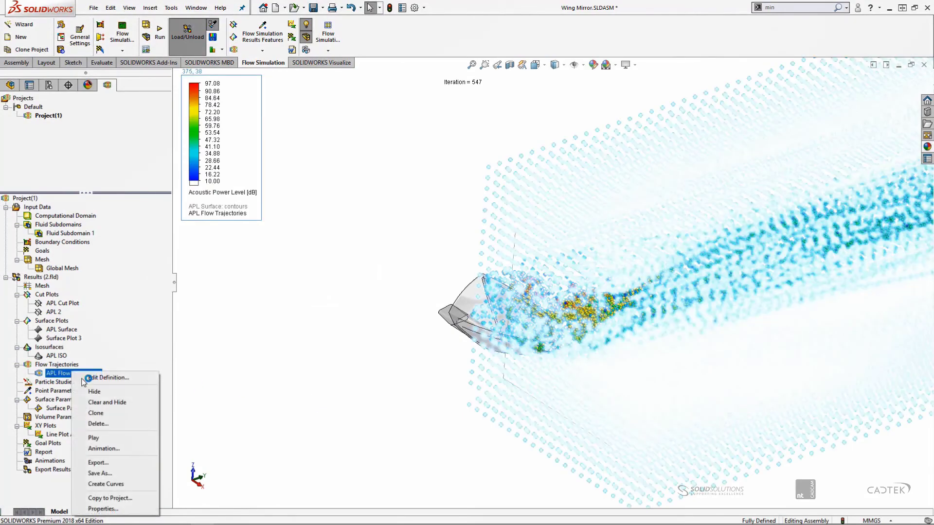
left_click(114, 438)
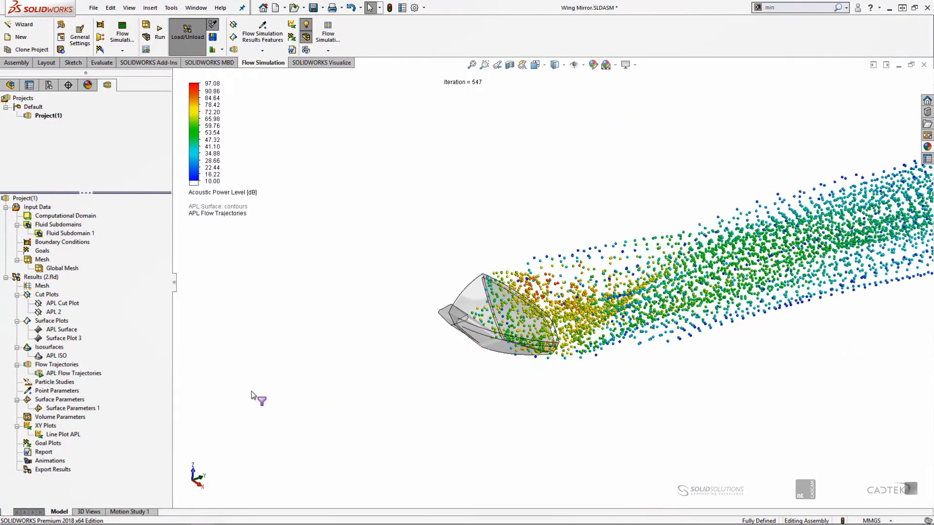
- Show and enlarge the Line Plot APL graph, then rotate, zoom and pan the mirror alongside it
right_click(51, 434)
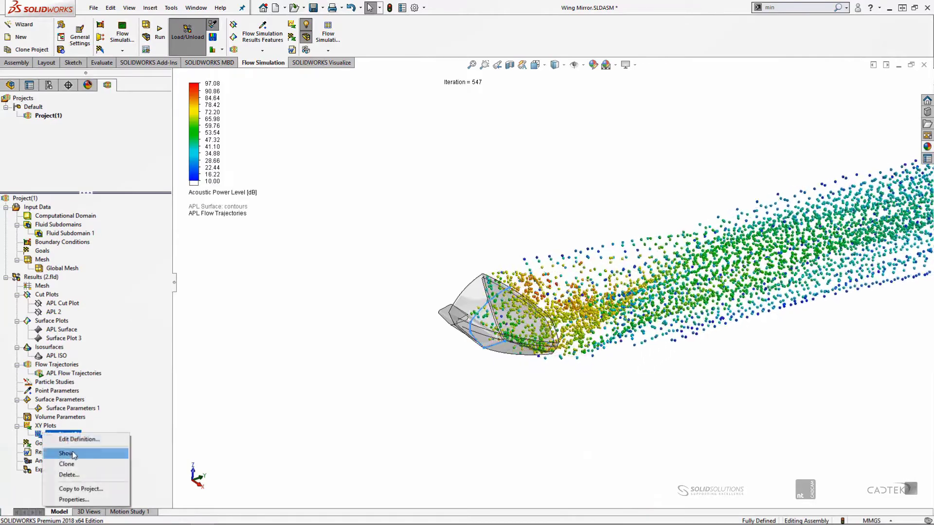
left_click(66, 453)
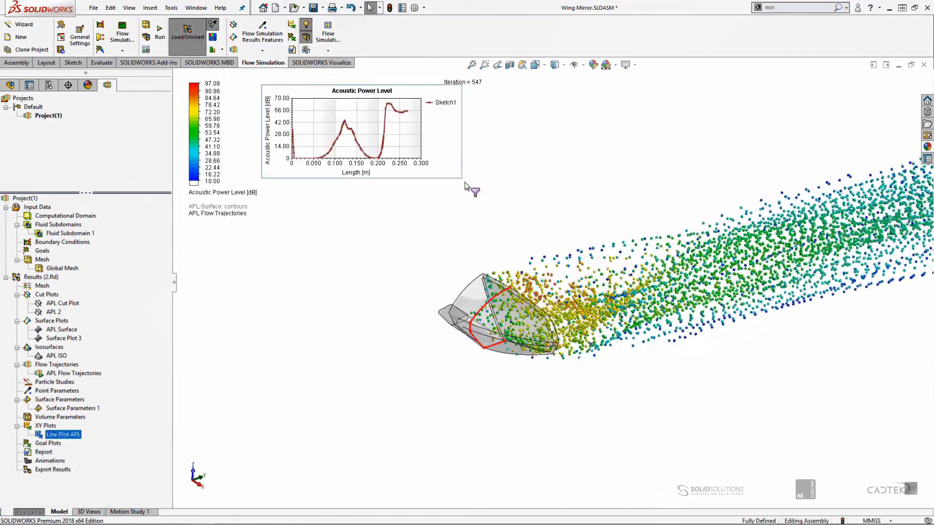
left_click_drag(461, 179, 528, 218)
middle_click_drag(652, 419, 609, 360)
scroll(525, 343, "down", 2)
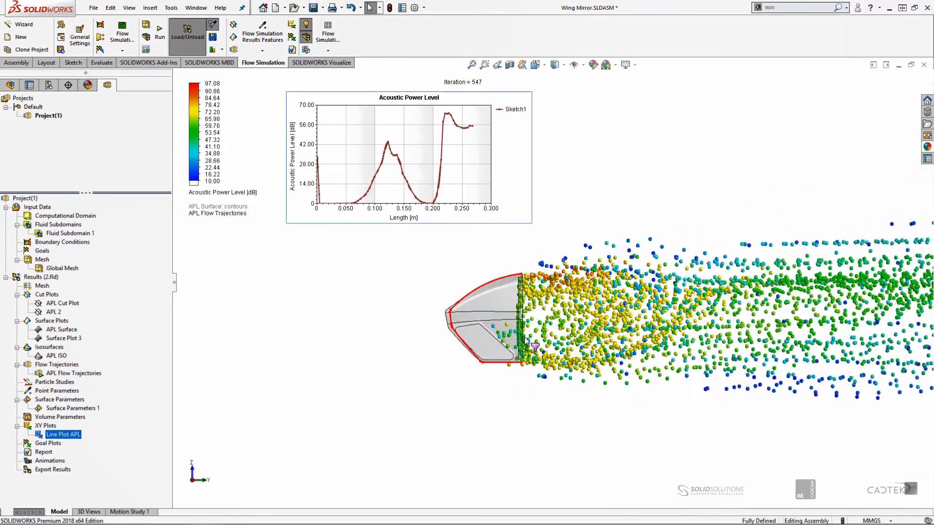
middle_click_drag(525, 343, 419, 371, "ctrl")
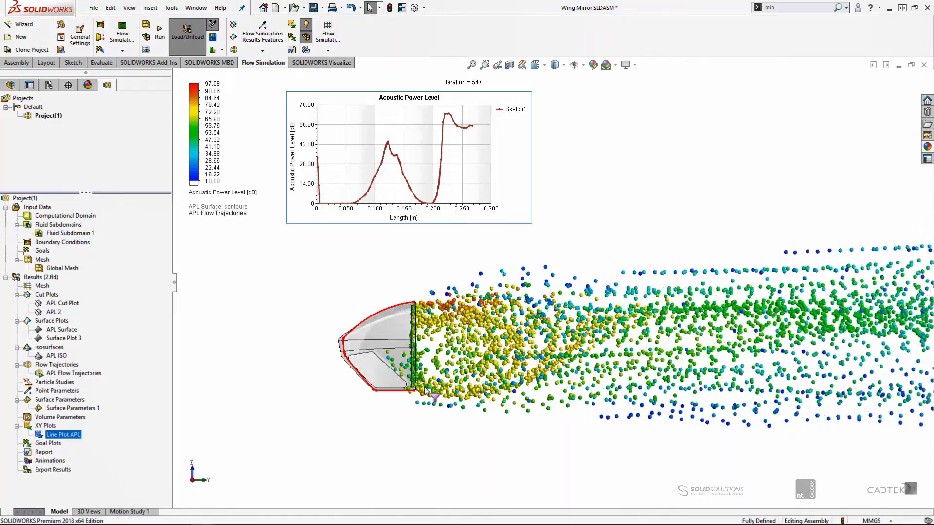